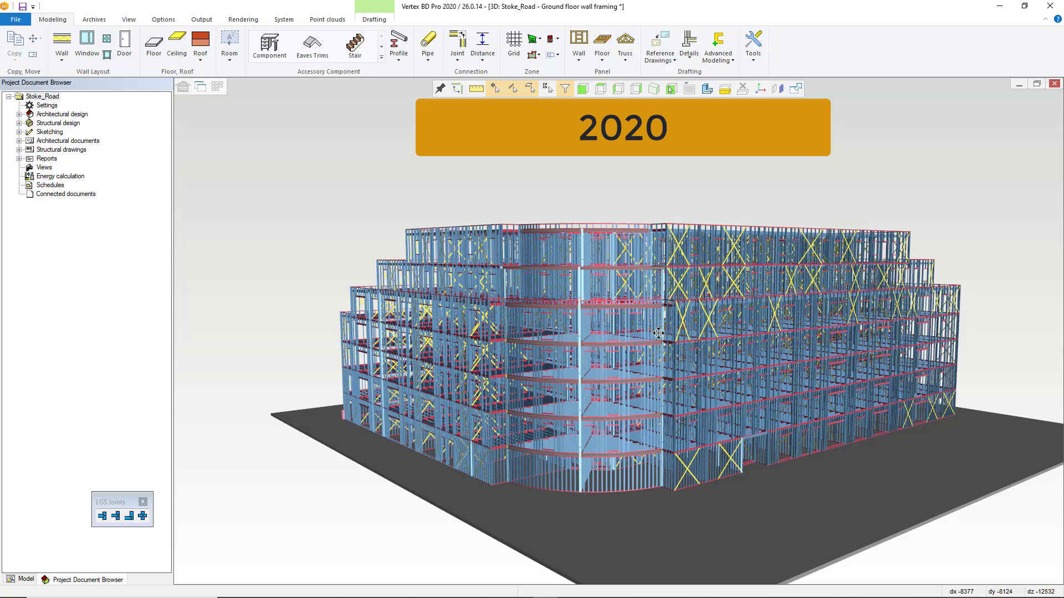
# - Examine the steel framing of the multi-storey building from above and close up at its curved corner
pyautogui.moveTo(667, 332); pyautogui.dragTo(568, 342, button='middle')
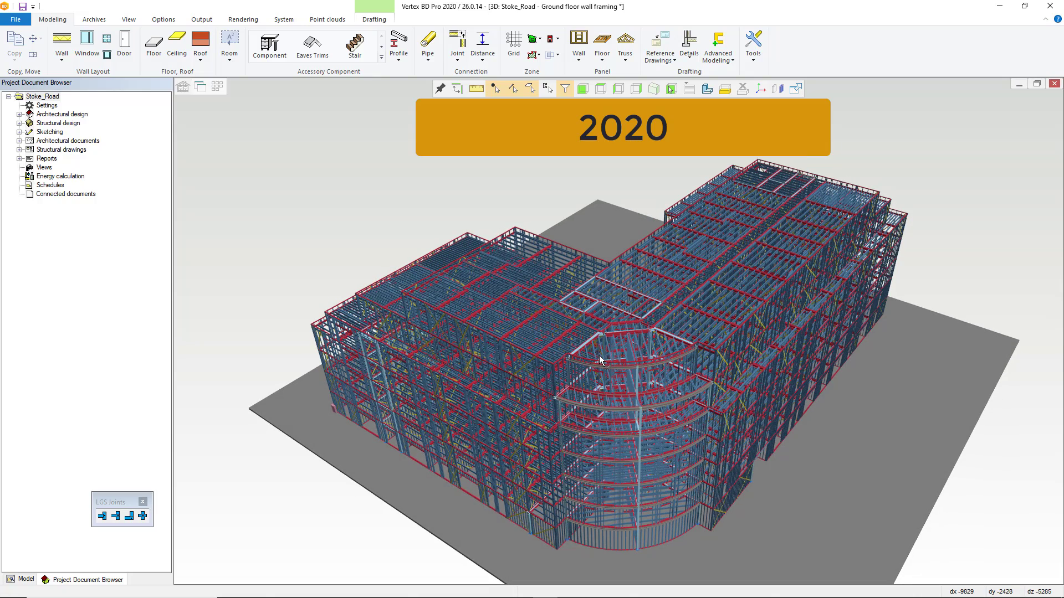
pyautogui.scroll(1, 599, 356)
pyautogui.scroll(5, 599, 356)
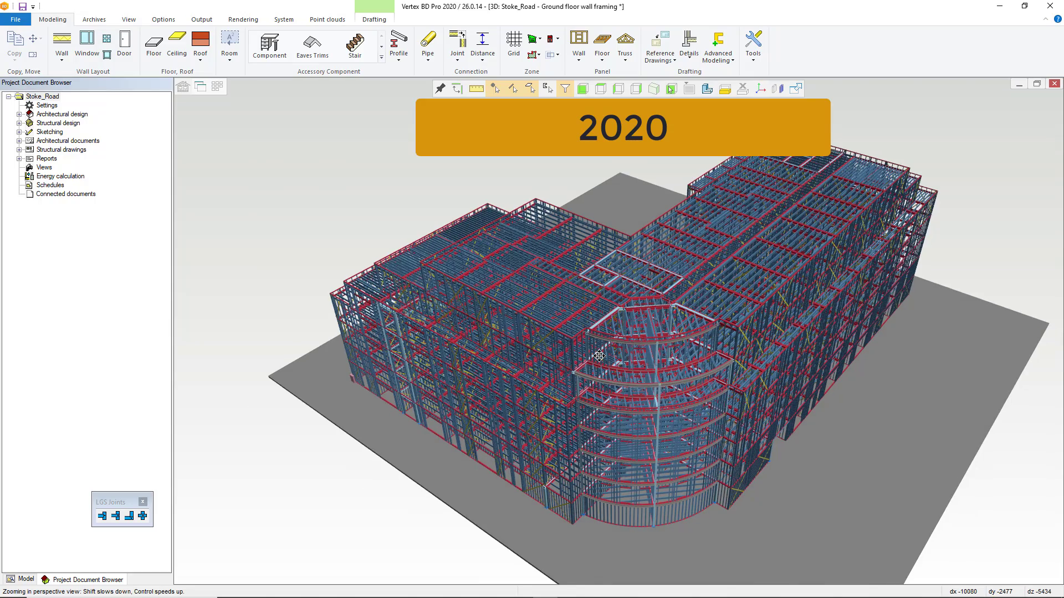
pyautogui.scroll(6, 599, 356)
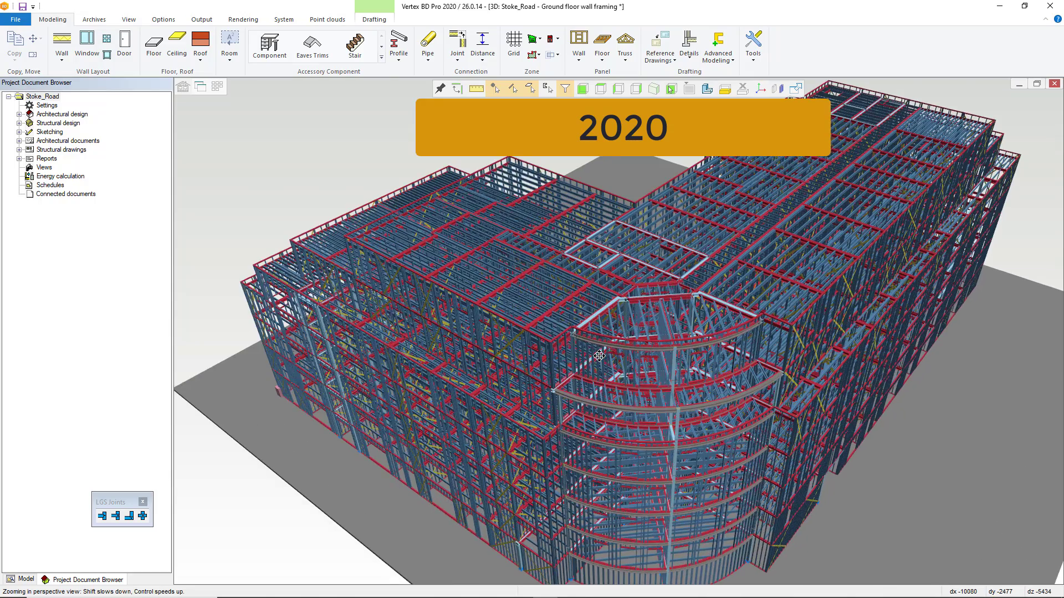
pyautogui.scroll(2, 618, 331)
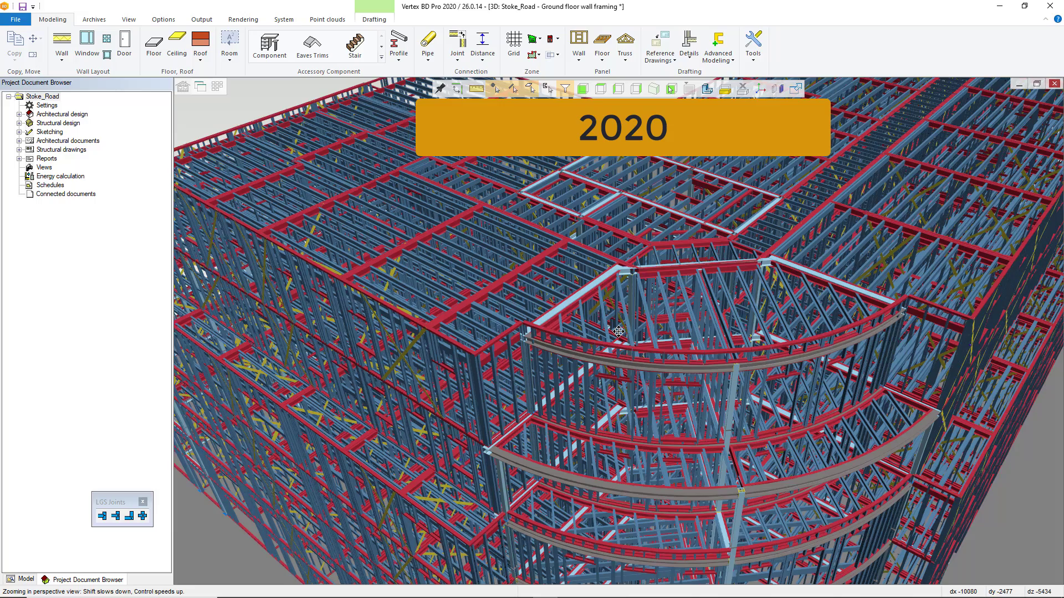
pyautogui.scroll(2, 618, 331)
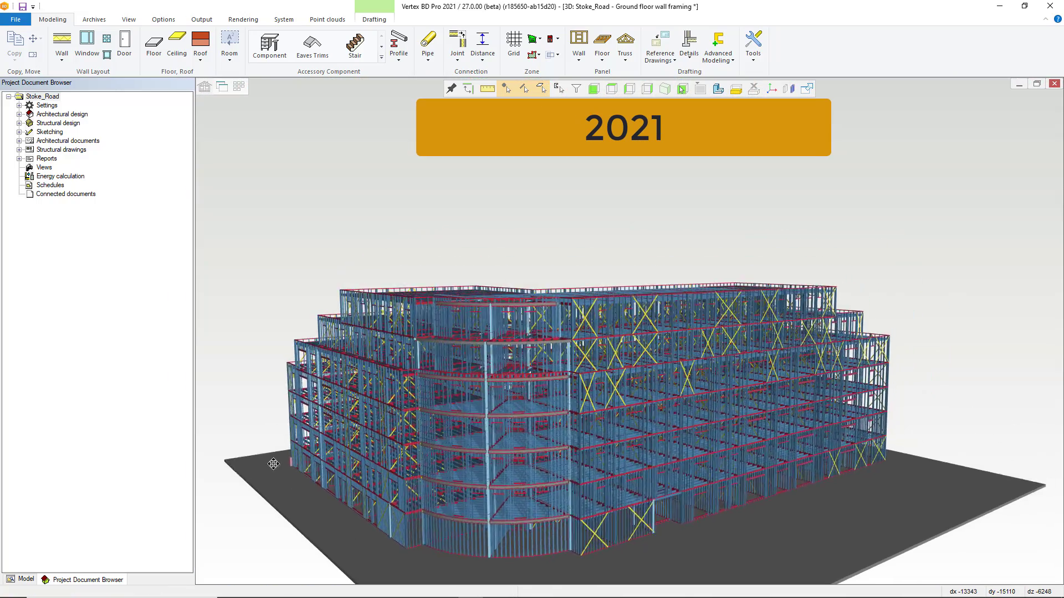
# - Switch to Vertex BD 2021 and examine the same framing model from above and inside the curved corner
pyautogui.moveTo(273, 463); pyautogui.dragTo(747, 399, button='middle')
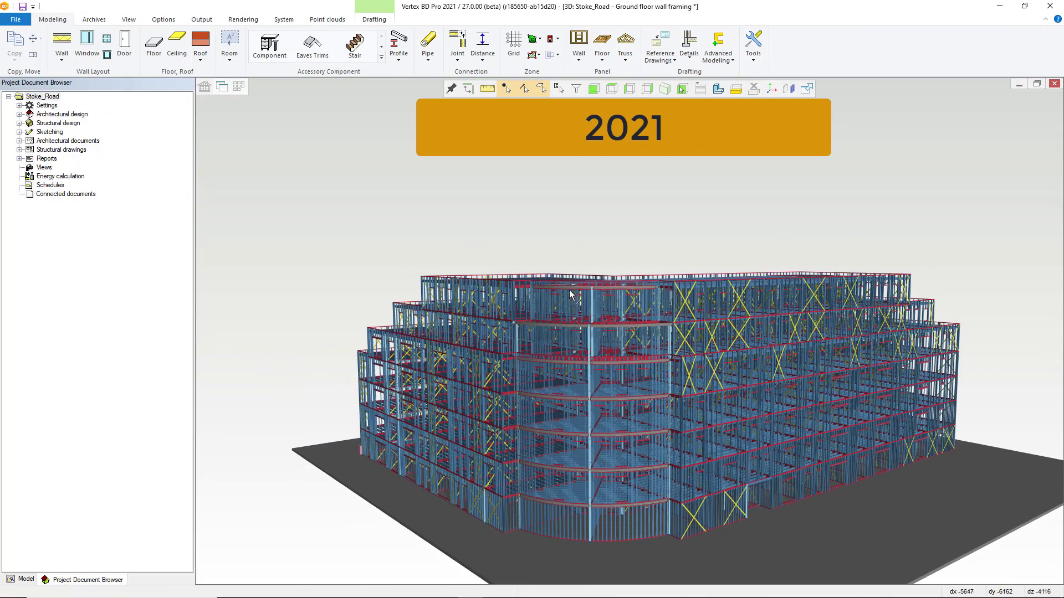
pyautogui.moveTo(573, 297); pyautogui.dragTo(594, 338, button='middle')
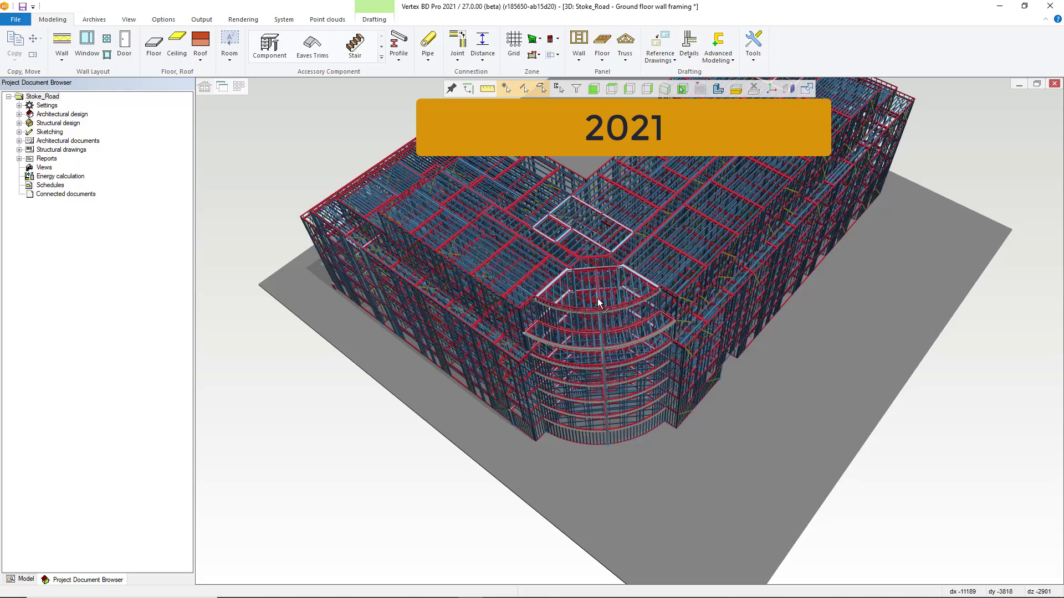
pyautogui.scroll(5, 597, 298)
pyautogui.scroll(-5, 629, 331)
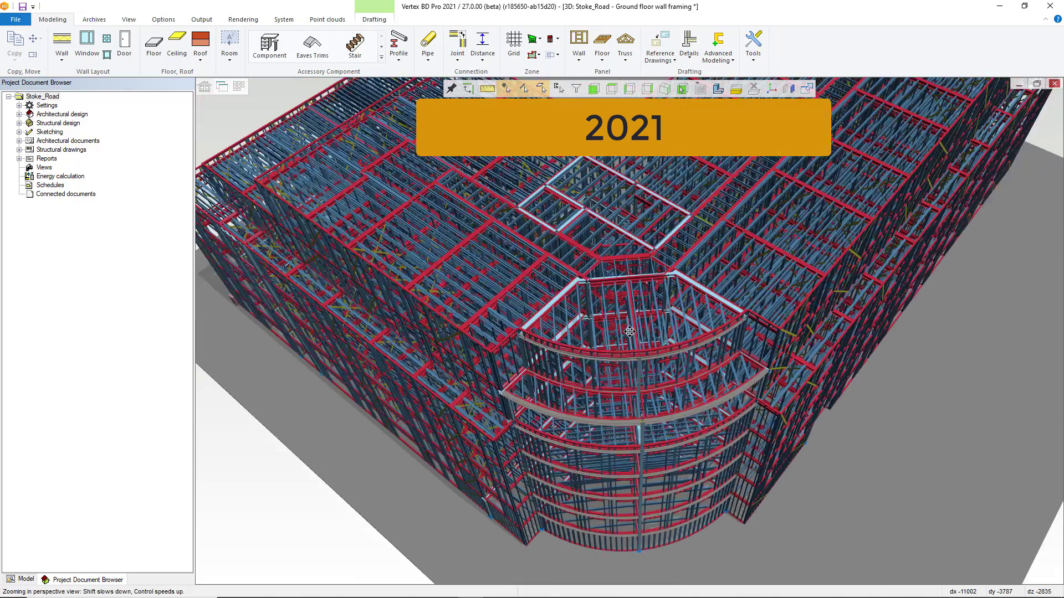
pyautogui.scroll(6, 630, 331)
pyautogui.scroll(5, 629, 331)
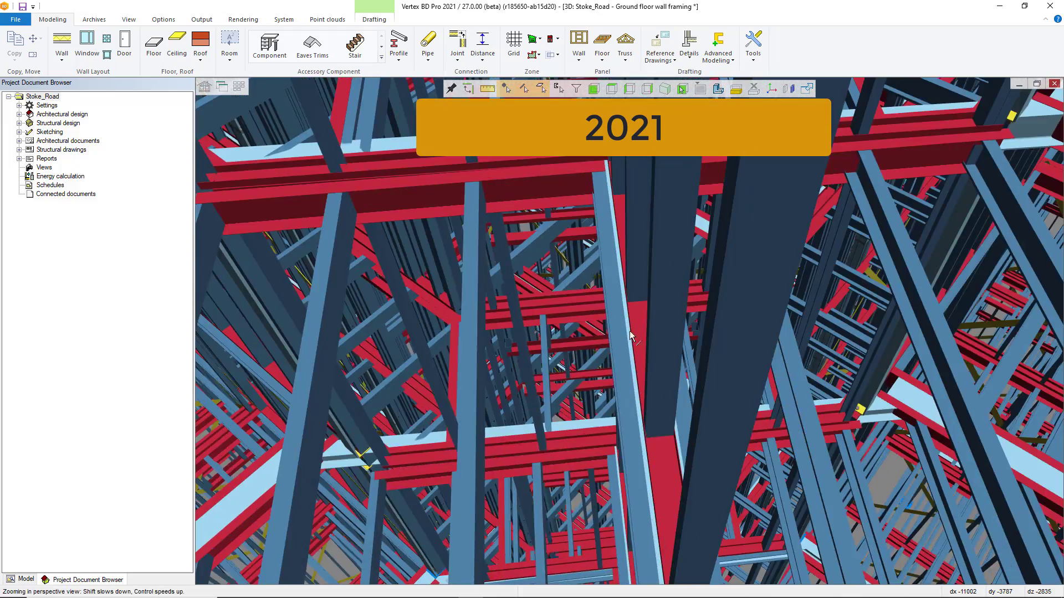
pyautogui.scroll(-6, 629, 331)
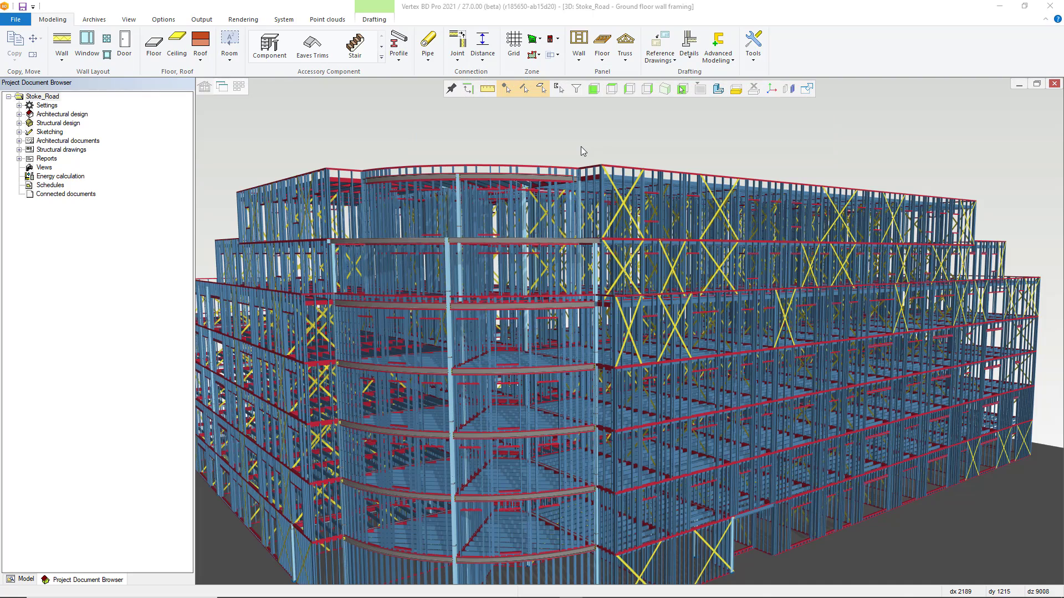
# - Restrict the selection filter to wall members with the properties of a facade wind brace: flat, FLAT100-1.2, WIND BRACE, S290GD
pyautogui.click(576, 89)
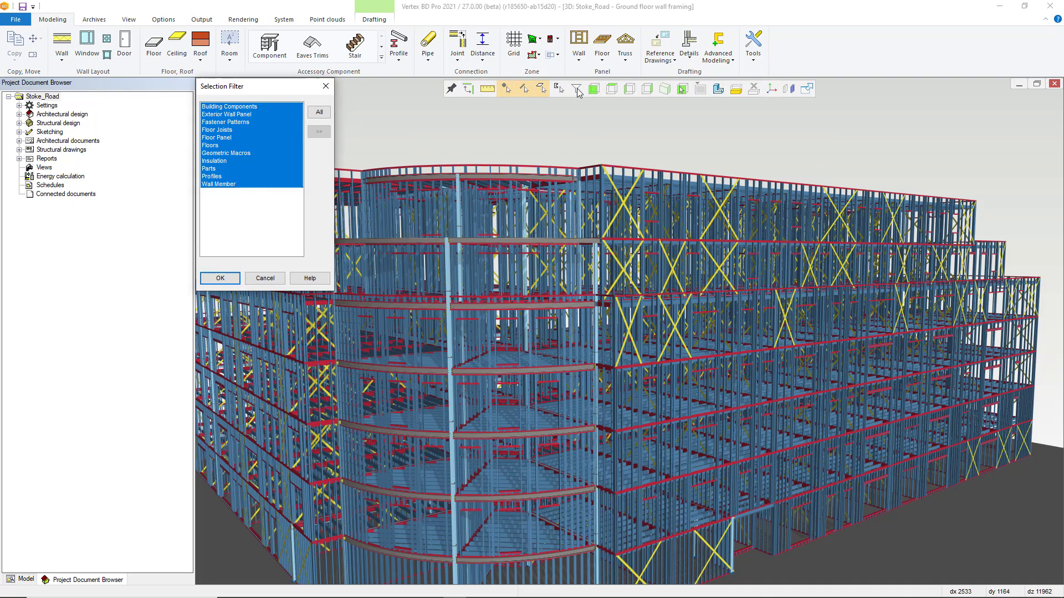
pyautogui.click(225, 184)
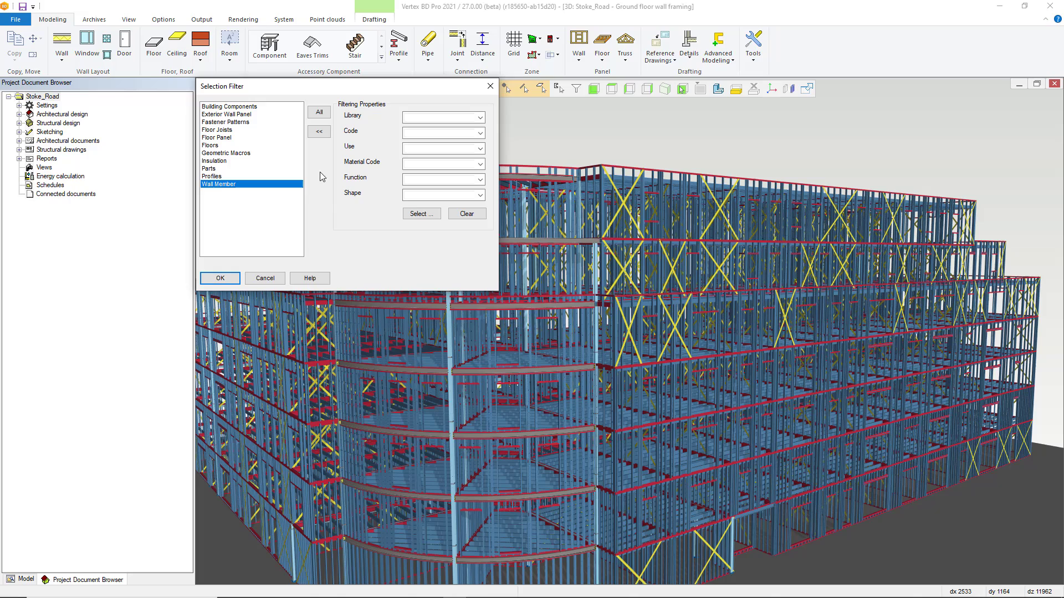
pyautogui.click(418, 214)
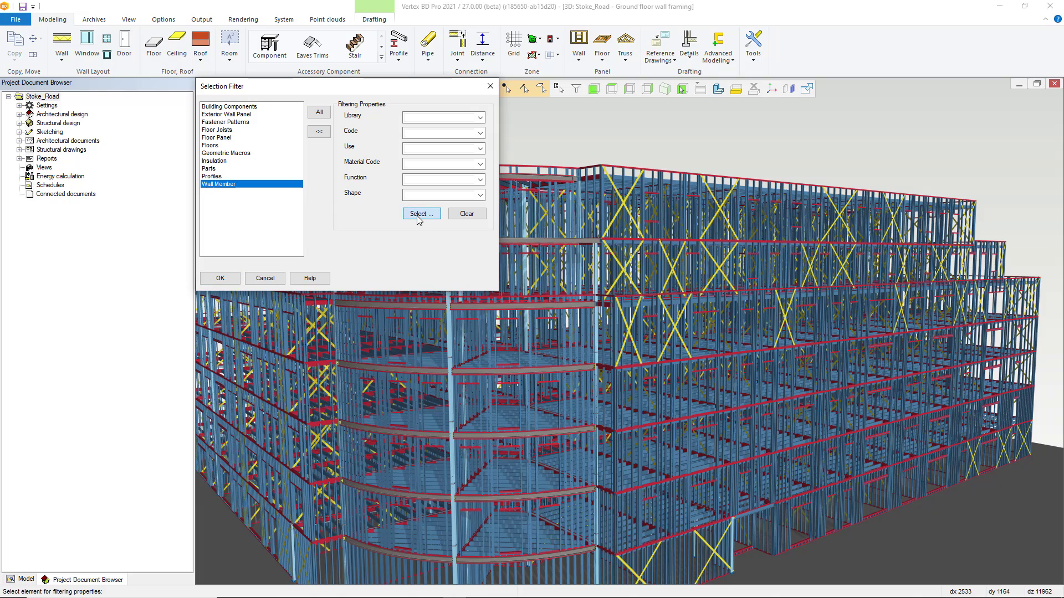
pyautogui.click(623, 326)
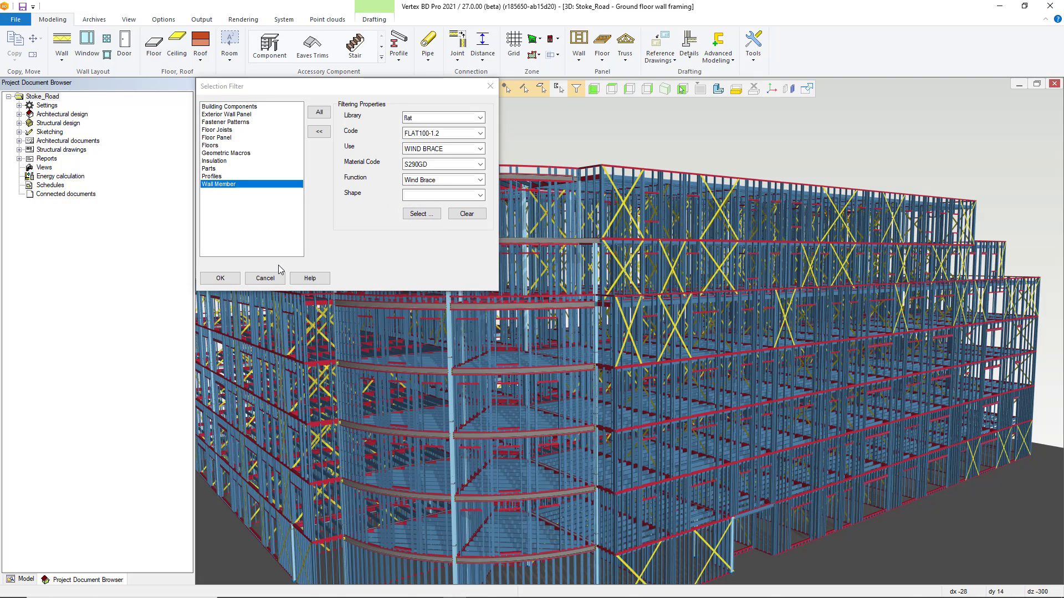
pyautogui.click(220, 278)
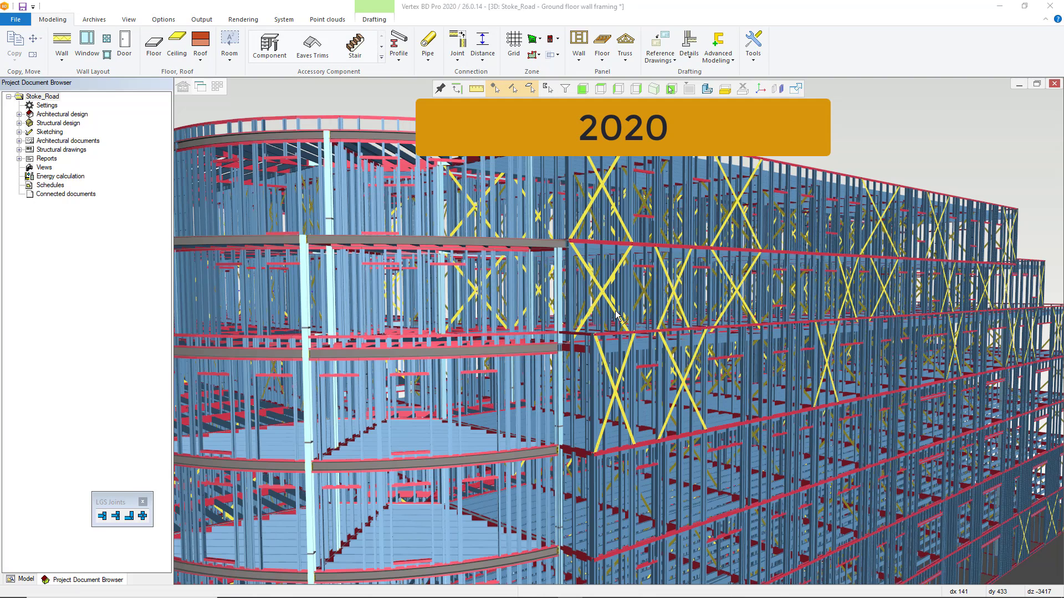
# - Compare selecting individual crossing wind braces beside the curved corner in Vertex BD 2020 and in Vertex BD 2021
pyautogui.click(617, 315)
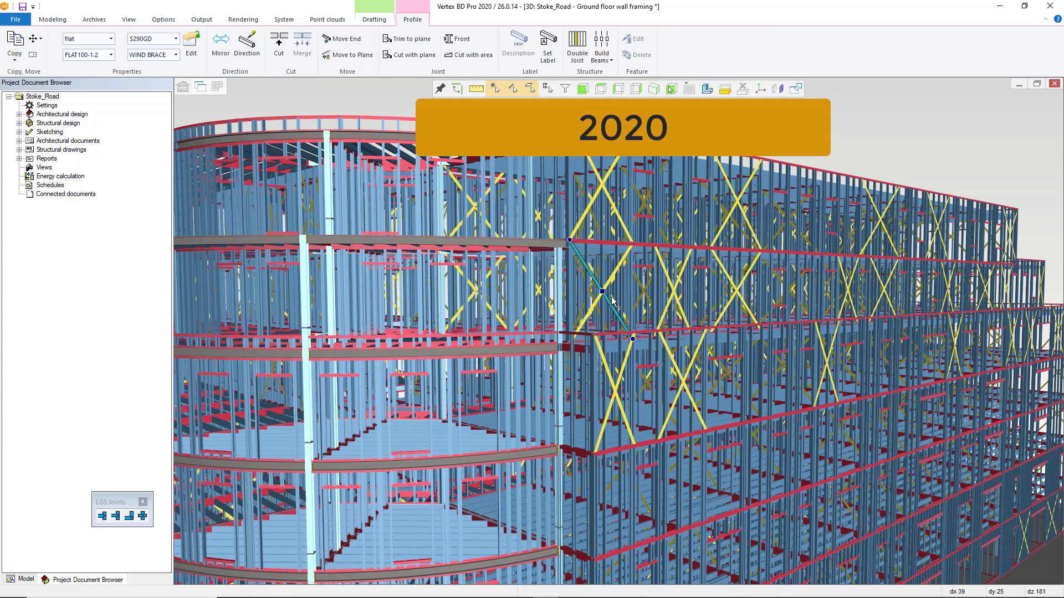
pyautogui.click(617, 264)
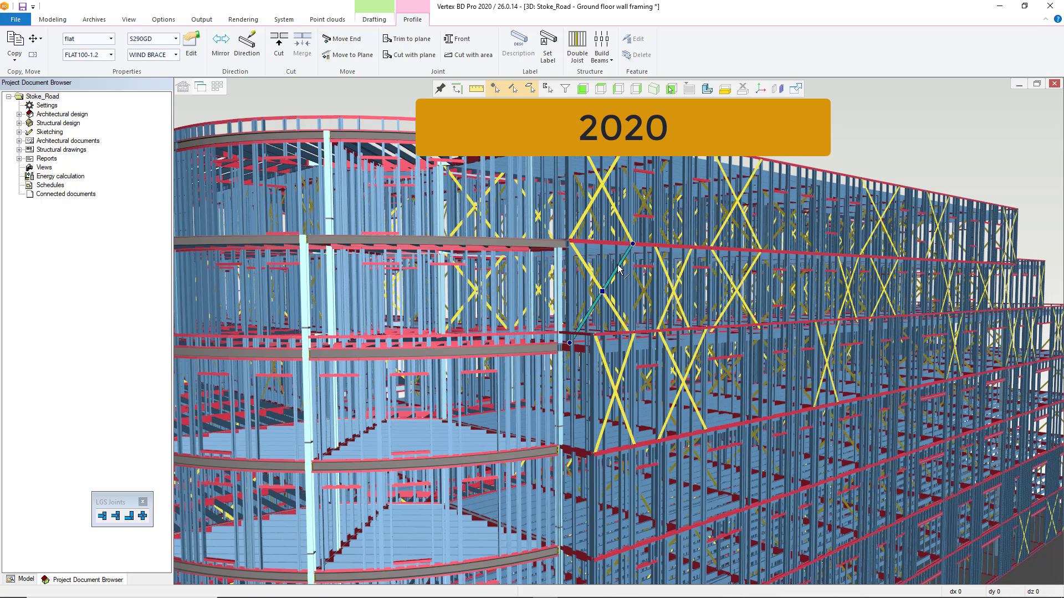
pyautogui.click(625, 228)
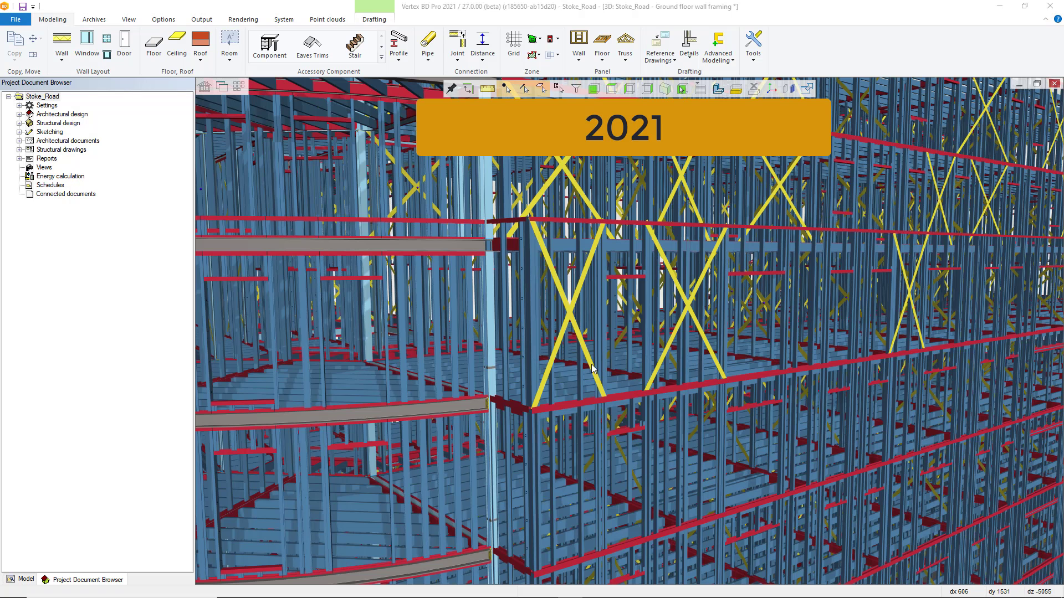
pyautogui.click(590, 363)
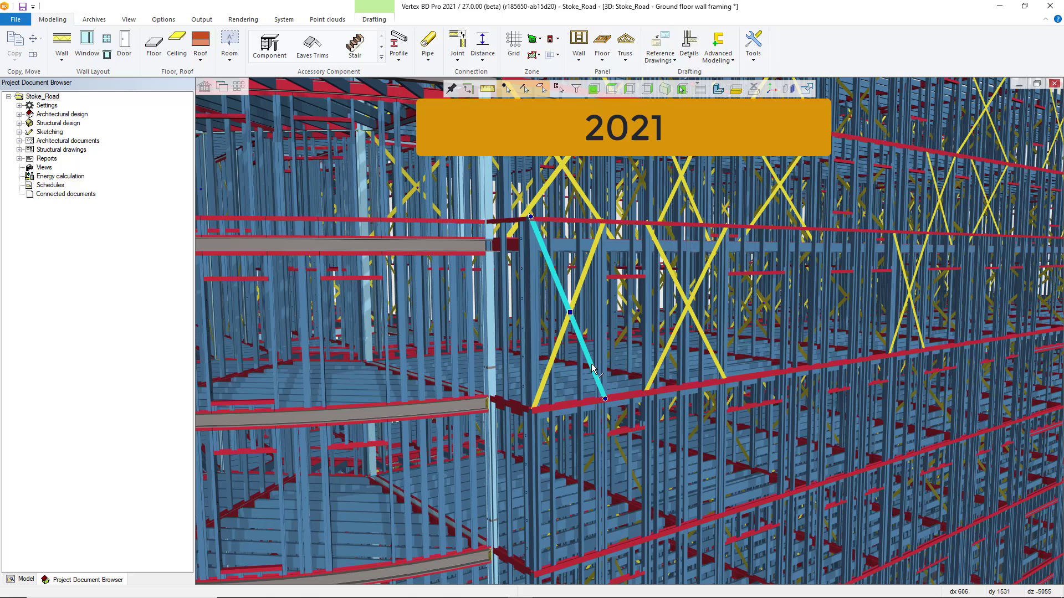
pyautogui.click(601, 232)
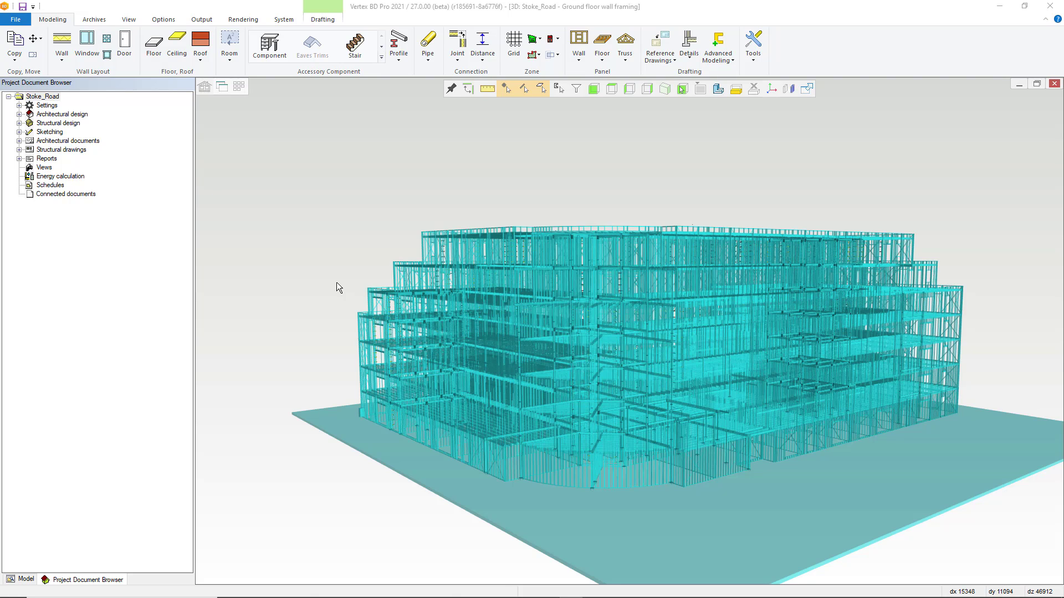
# - Clear the whole-model selection and switch the 3D view between the architectural wall layout and the structural framing
pyautogui.click(337, 281)
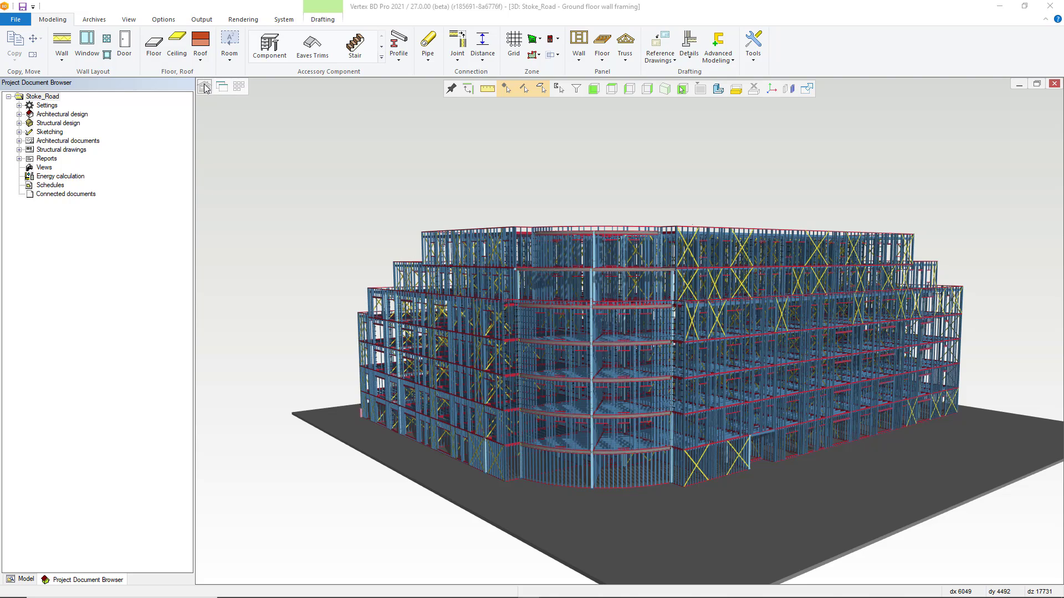
pyautogui.click(204, 87)
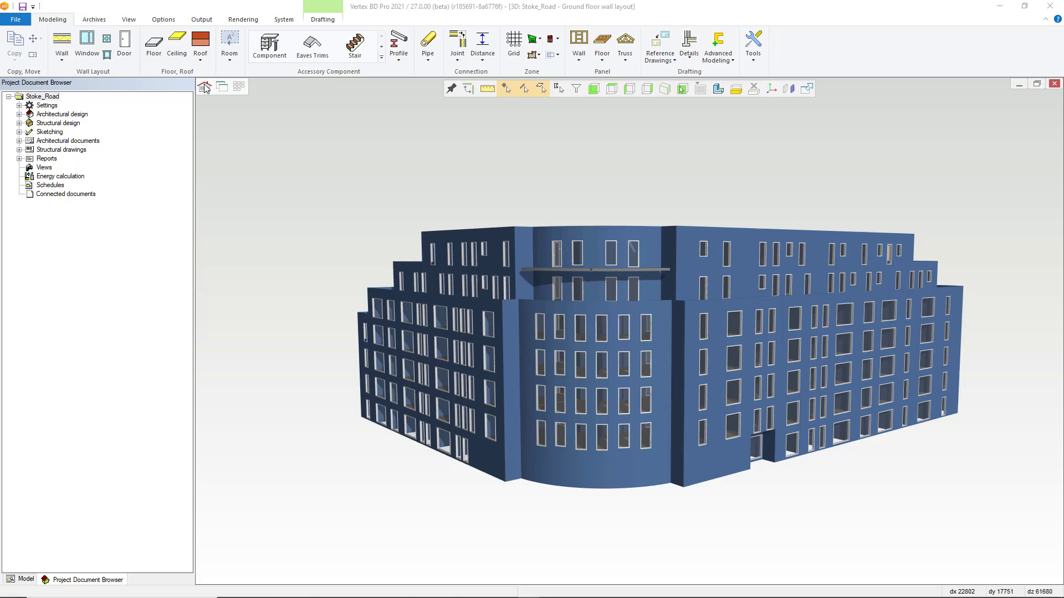
pyautogui.click(204, 87)
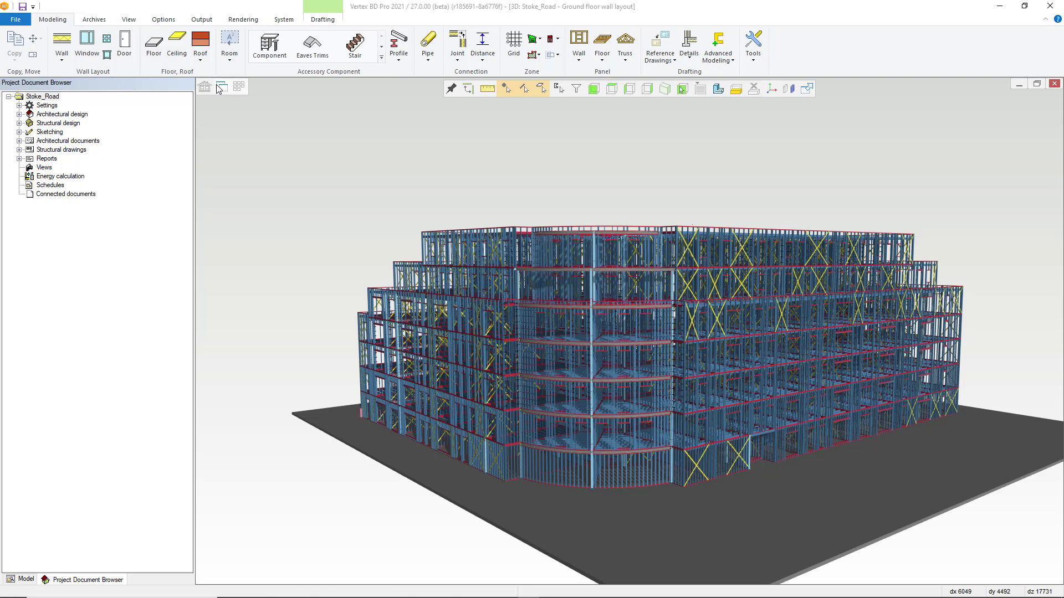
pyautogui.click(222, 86)
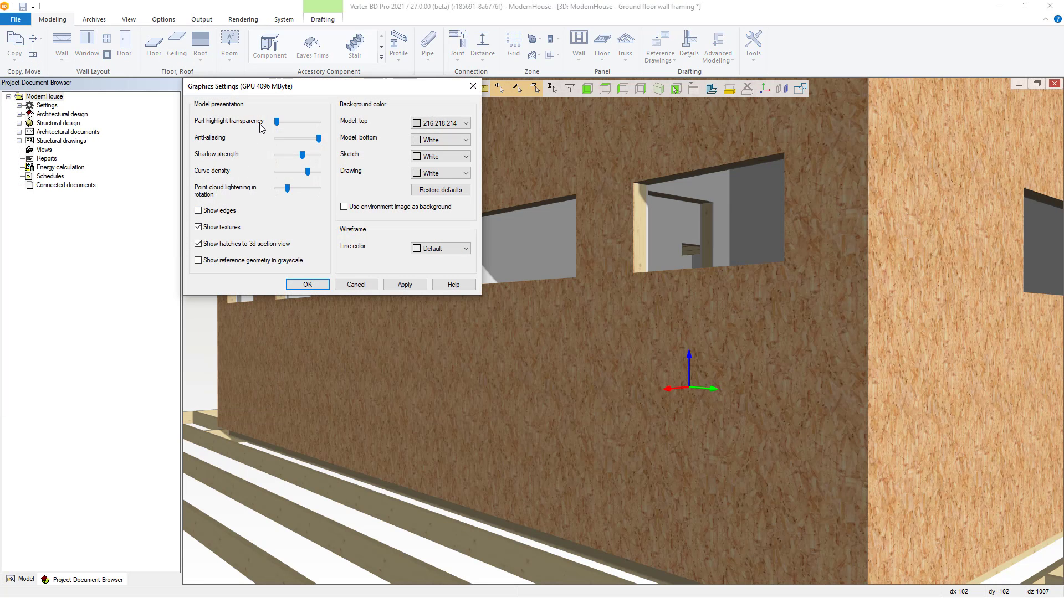
# - Increase the part highlight transparency in the graphics settings and check it by selecting OSB sheets below the windows
pyautogui.moveTo(276, 121); pyautogui.dragTo(288, 121)
pyautogui.click(308, 284)
pyautogui.click(715, 431)
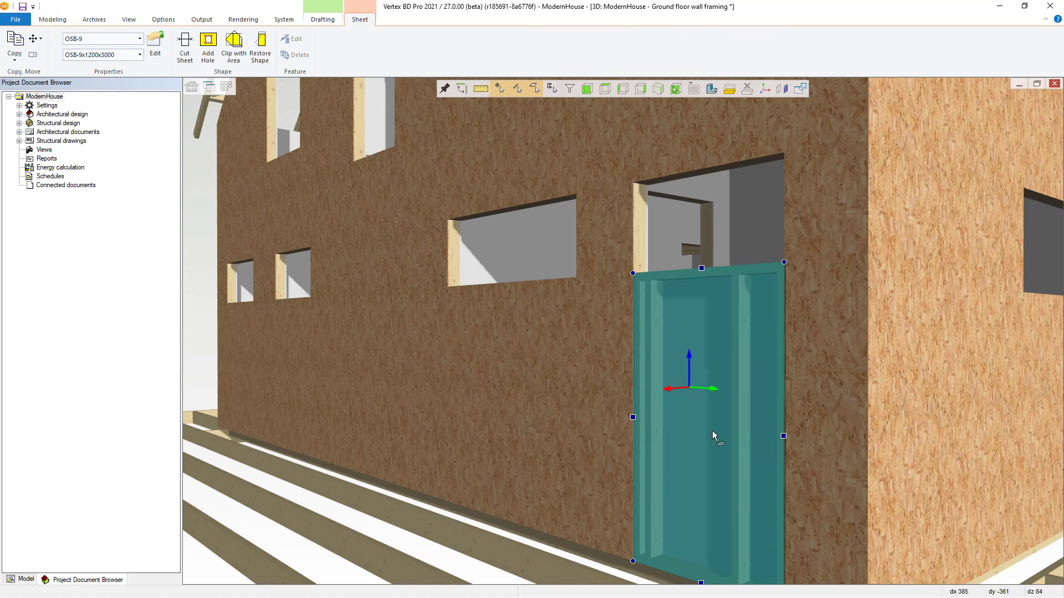
pyautogui.click(615, 421)
pyautogui.click(563, 417)
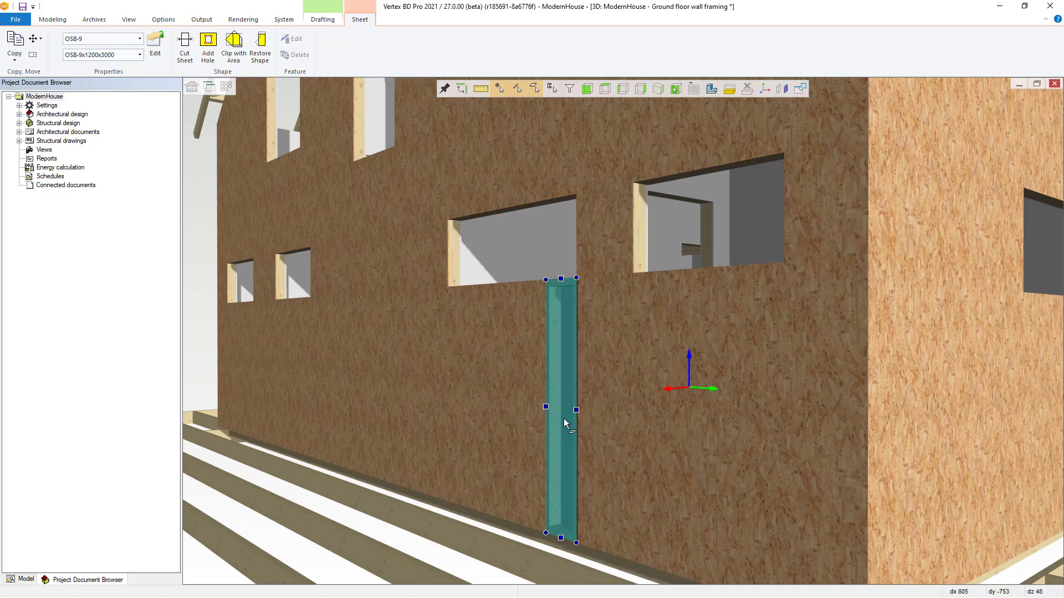
pyautogui.click(713, 456)
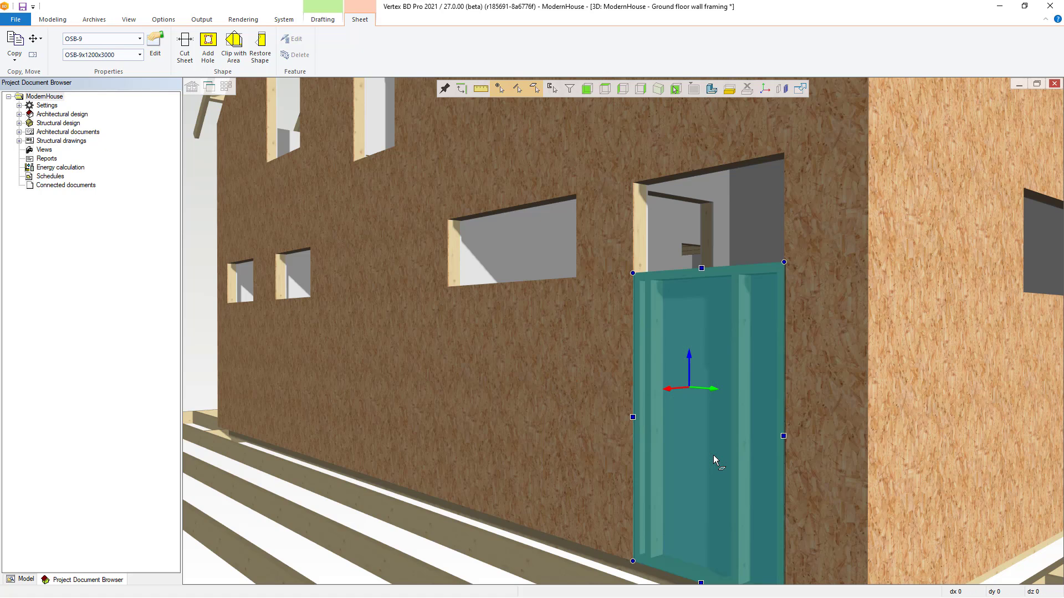
pyautogui.press('Escape')
# - Apply a lower shadow strength to the house model in the graphics settings and raise it again
pyautogui.hotkey('ctrl', 'g')
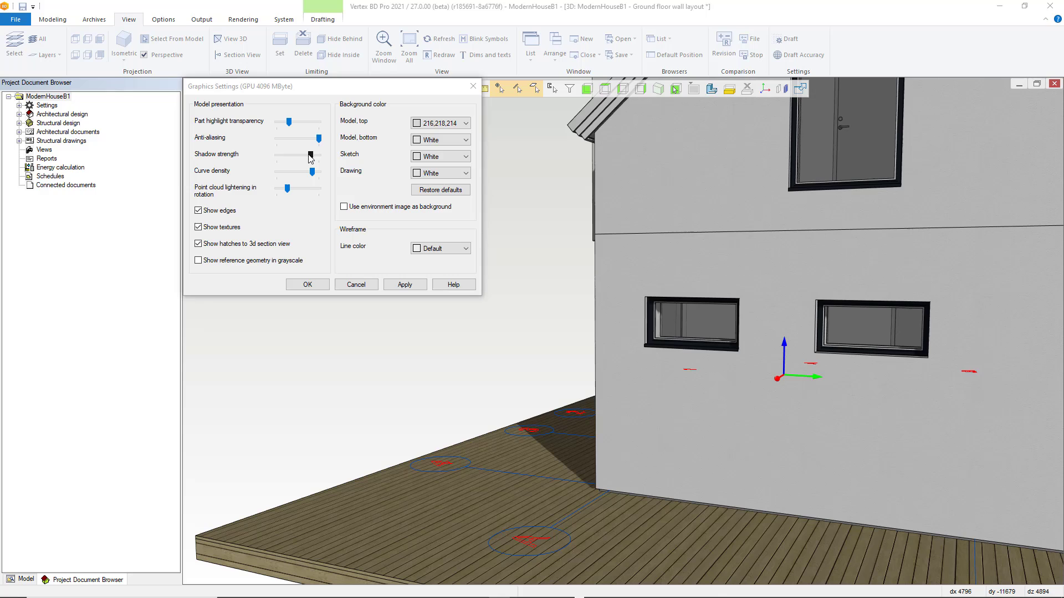
pyautogui.moveTo(310, 157); pyautogui.dragTo(293, 158)
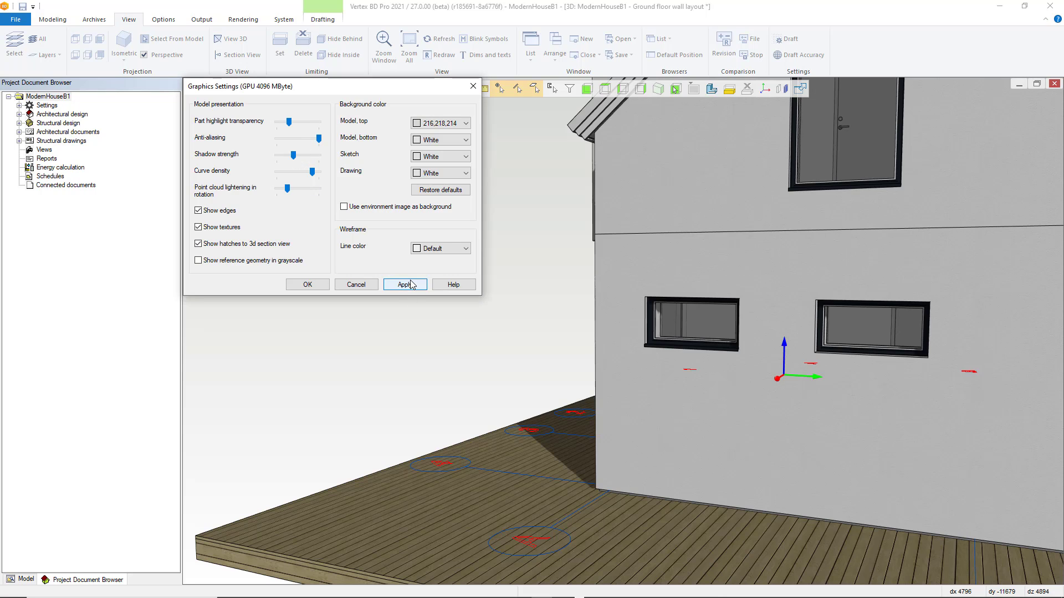
pyautogui.click(411, 284)
pyautogui.click(314, 160)
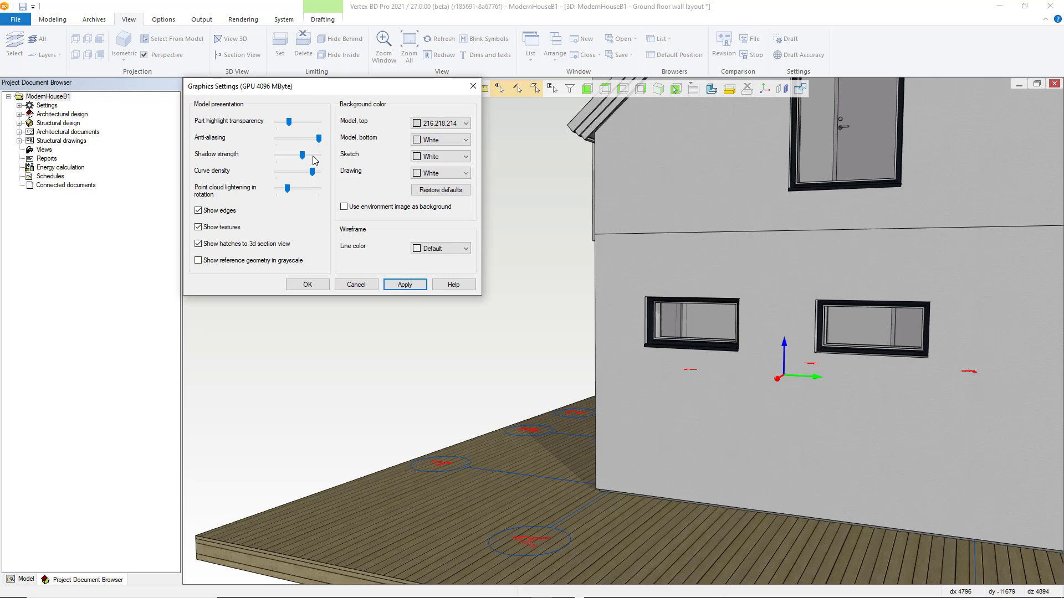
pyautogui.click(406, 285)
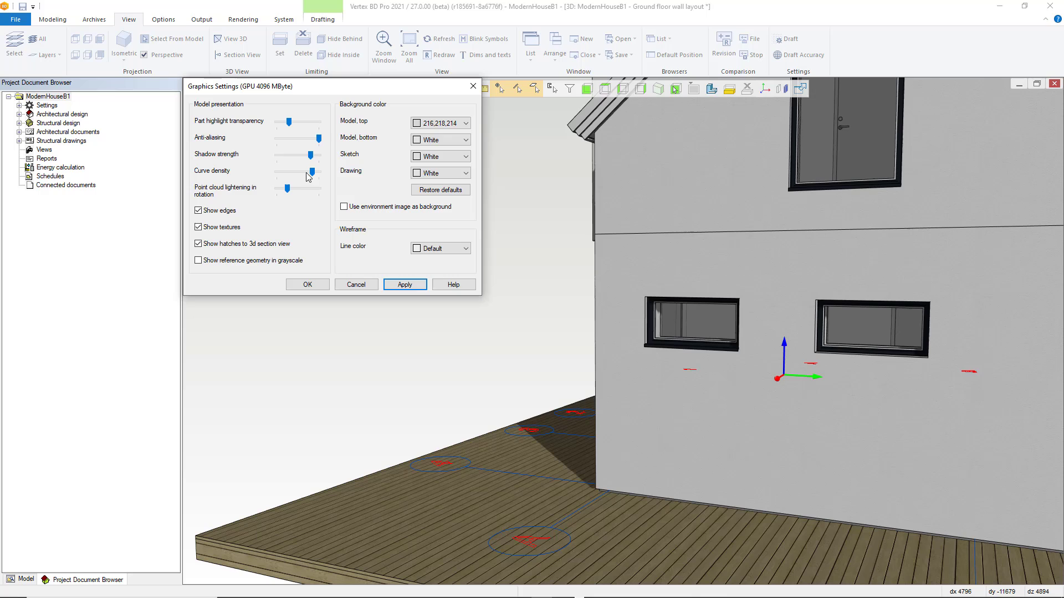
# - Lower the curve density slightly and apply the house view with edges hidden and with edges shown again
pyautogui.moveTo(312, 172)
pyautogui.mouseDown()
pyautogui.moveTo(284, 175)
pyautogui.moveTo(315, 176)
pyautogui.moveTo(304, 178)
pyautogui.mouseUp()
pyautogui.click(198, 211)
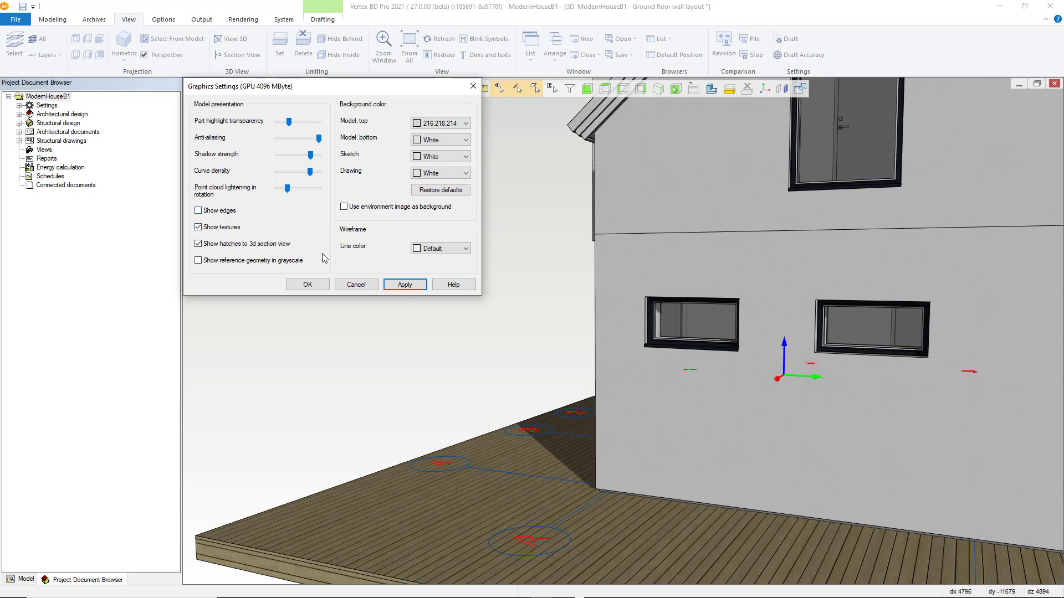
pyautogui.click(406, 285)
pyautogui.click(198, 211)
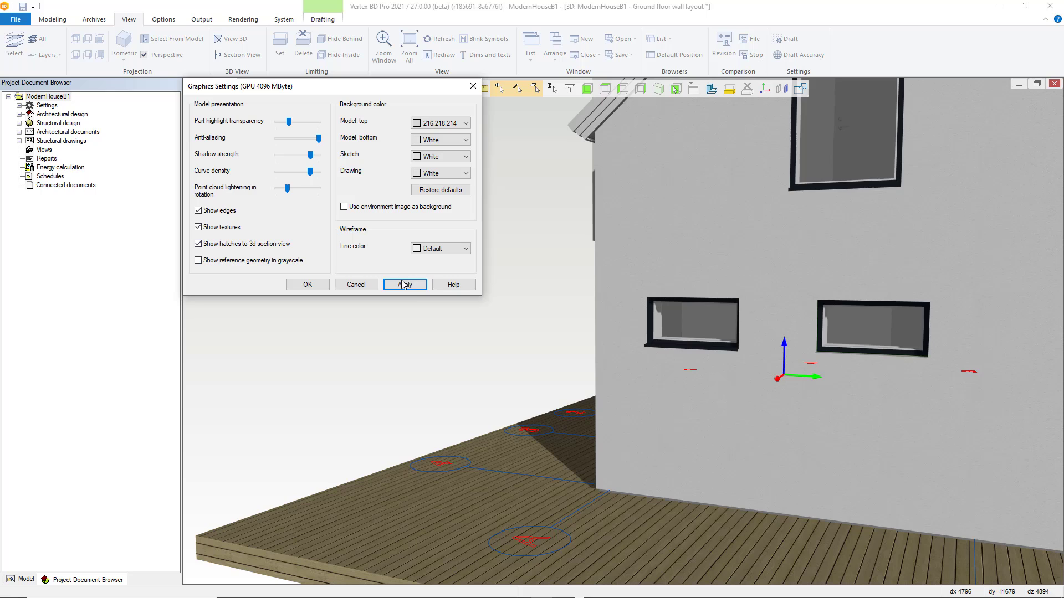
pyautogui.click(404, 285)
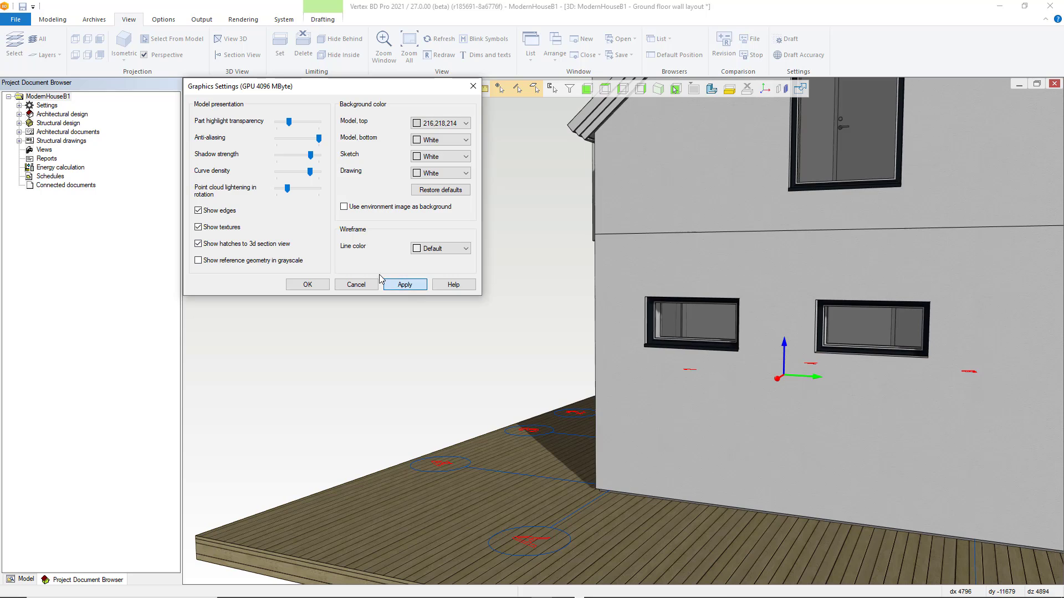
# - Apply the house view with textures hidden and with textures shown again in the graphics settings
pyautogui.click(199, 227)
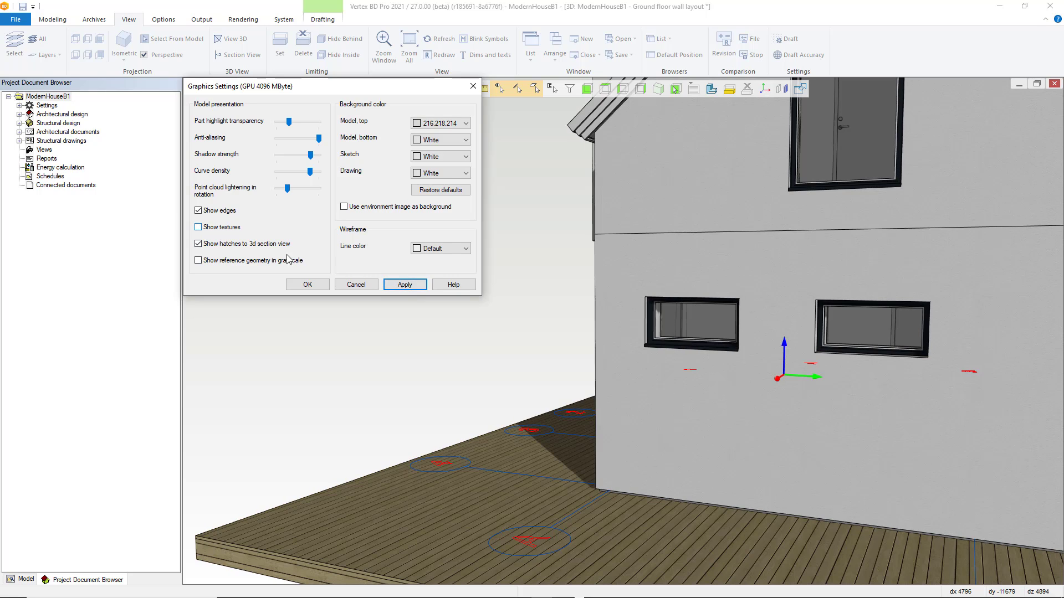
pyautogui.click(402, 286)
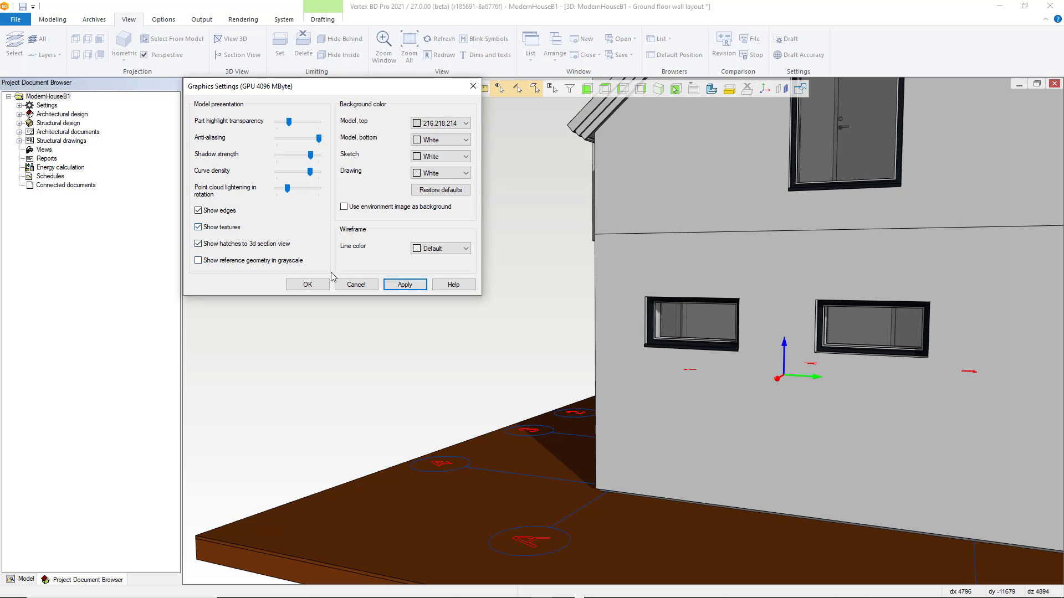
pyautogui.click(405, 285)
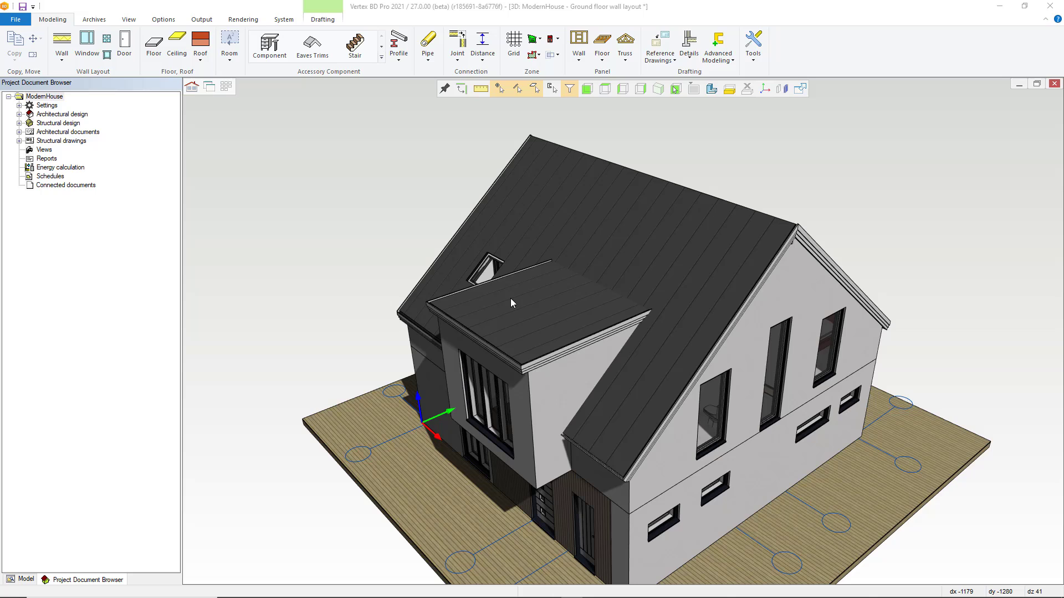
# - Cut the house model horizontally through the upper floor and inspect the hatched wall sections around the bathroom
pyautogui.click(747, 89)
pyautogui.moveTo(664, 141); pyautogui.dragTo(673, 415)
pyautogui.scroll(6, 672, 415)
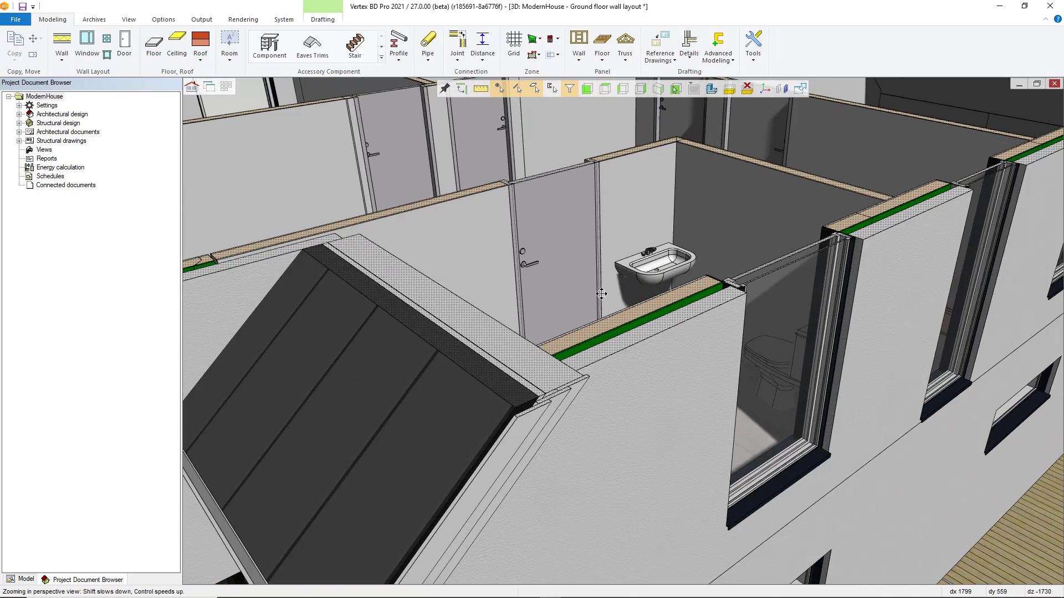
pyautogui.scroll(-2, 526, 241)
# - Apply the graphics settings without hatches in the 3D section view, check the cut walls up close and re-enable the hatches
pyautogui.click(191, 86)
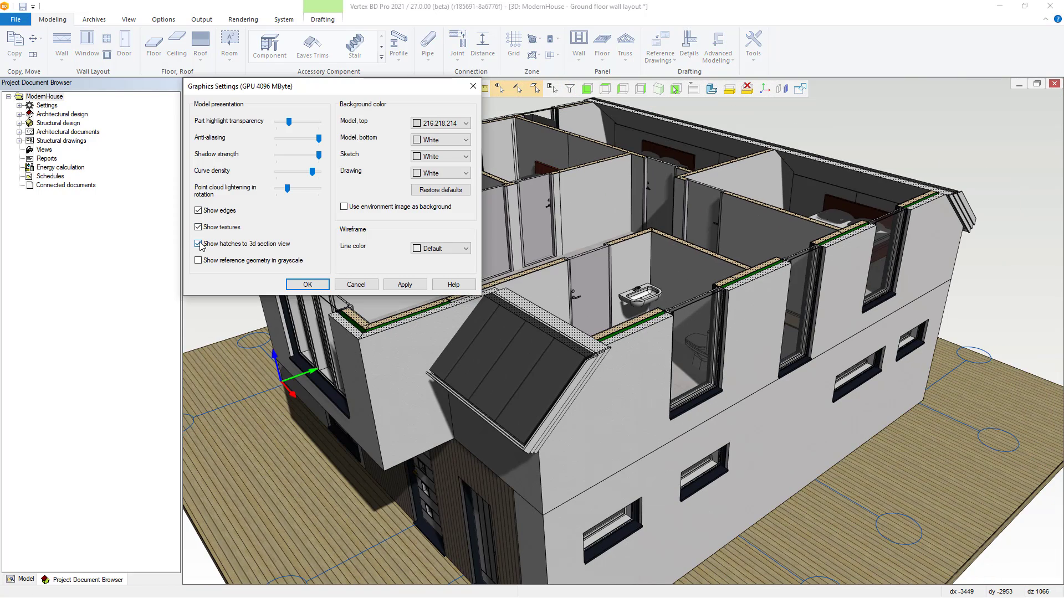
pyautogui.click(404, 285)
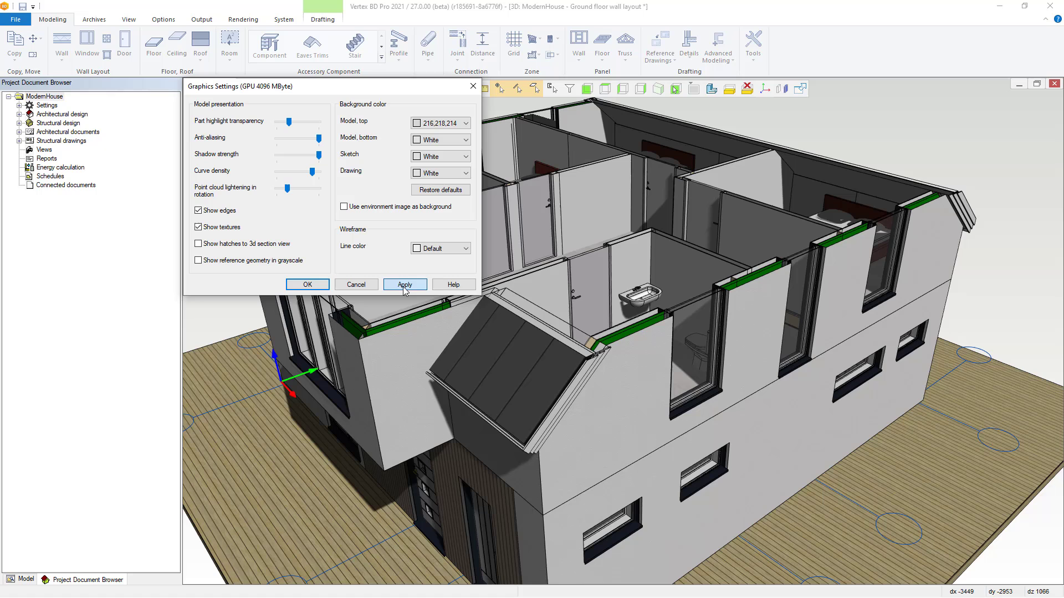
pyautogui.scroll(5, 576, 347)
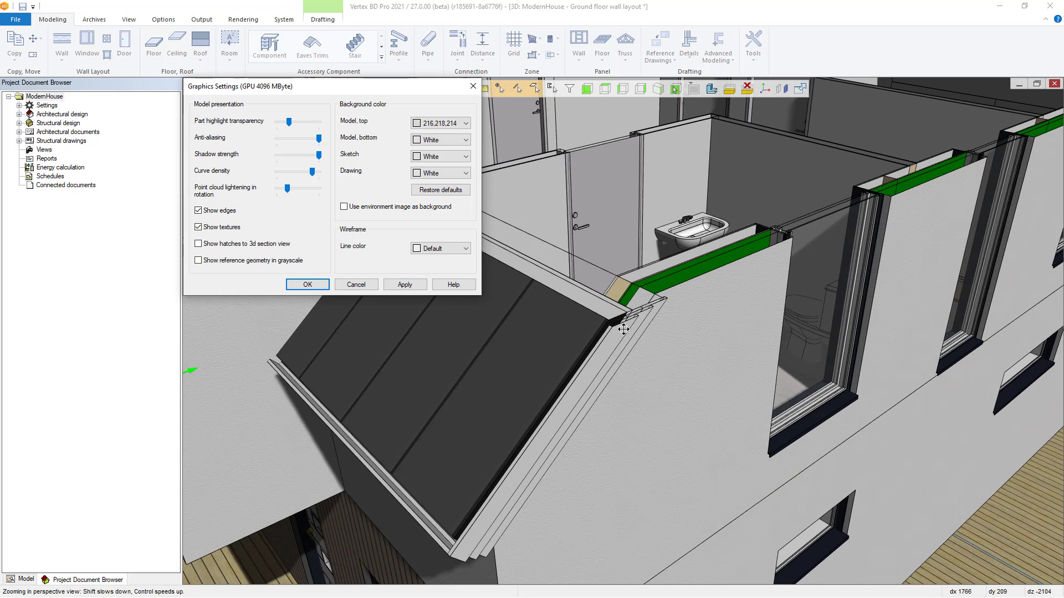
pyautogui.click(198, 244)
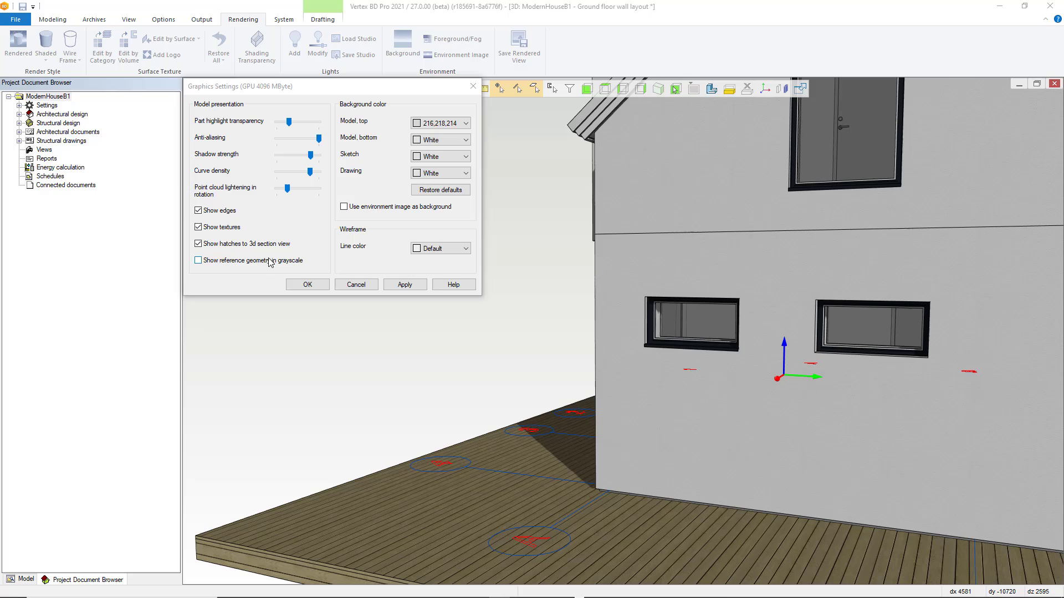
# - Apply black as the model's top background color in the graphics settings and restore the default background colors
pyautogui.click(459, 125)
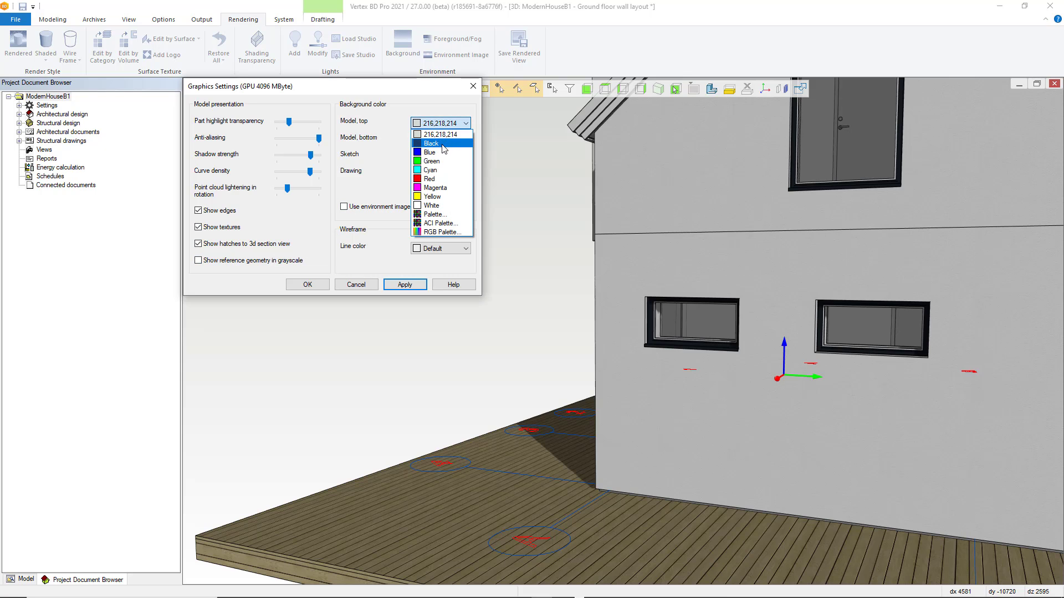
pyautogui.click(442, 144)
pyautogui.click(406, 285)
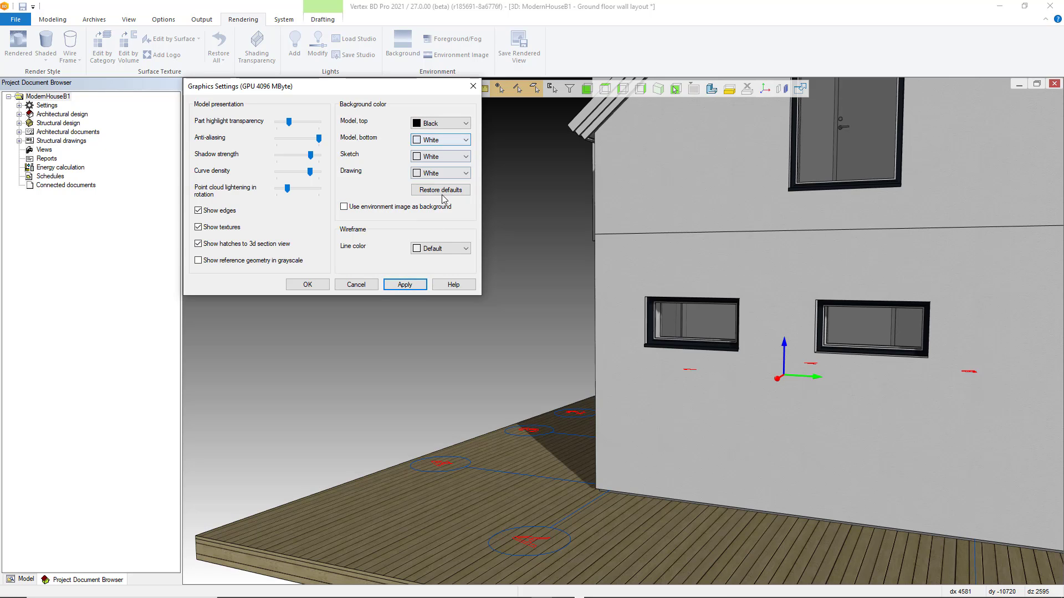
pyautogui.click(442, 190)
pyautogui.click(405, 285)
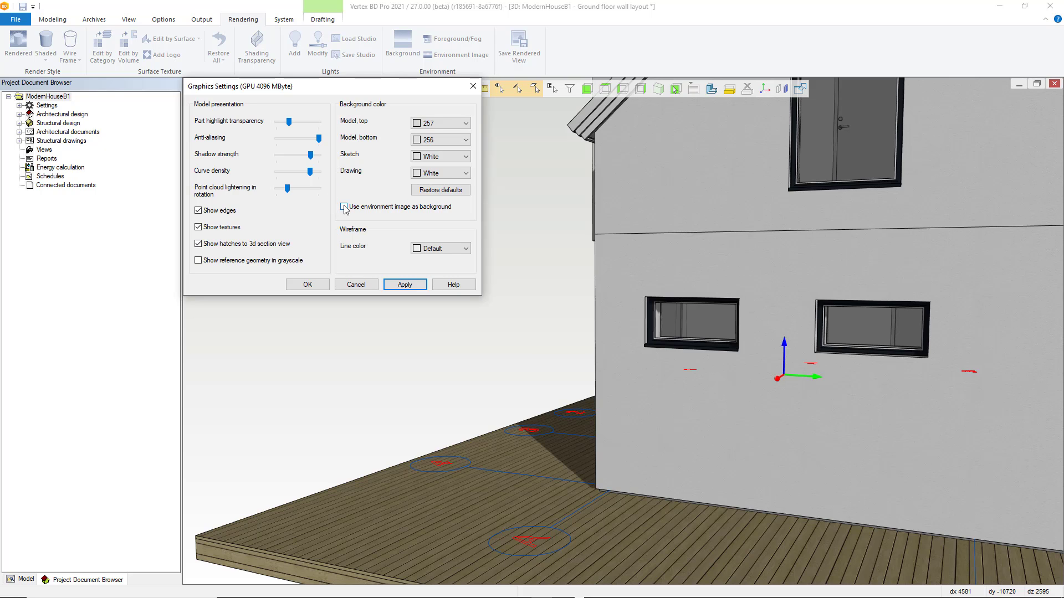
# - Apply the environment image as the model background and remove it again
pyautogui.click(404, 285)
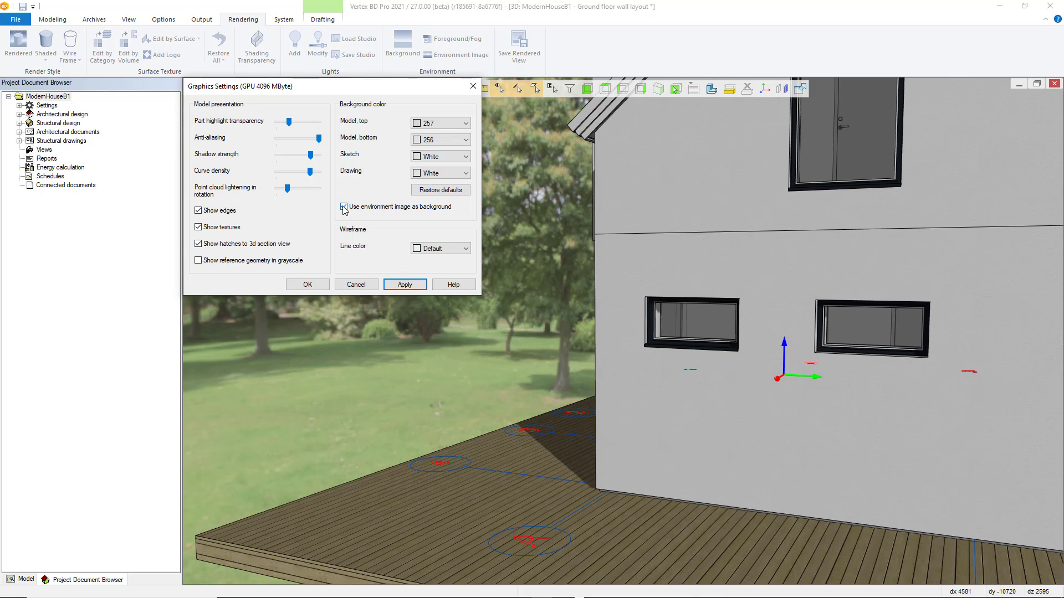
pyautogui.click(343, 208)
pyautogui.click(404, 285)
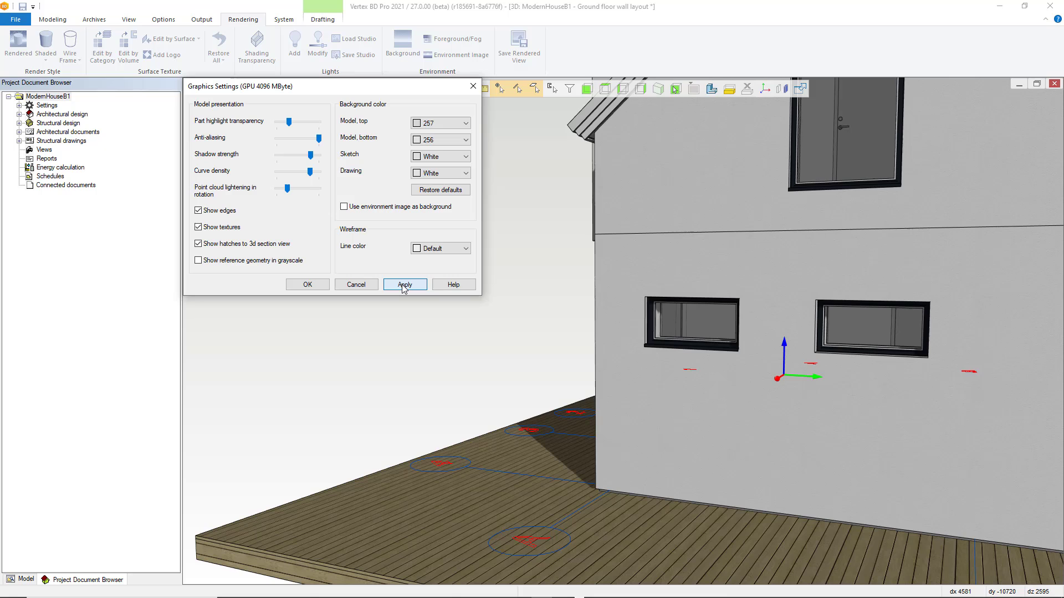